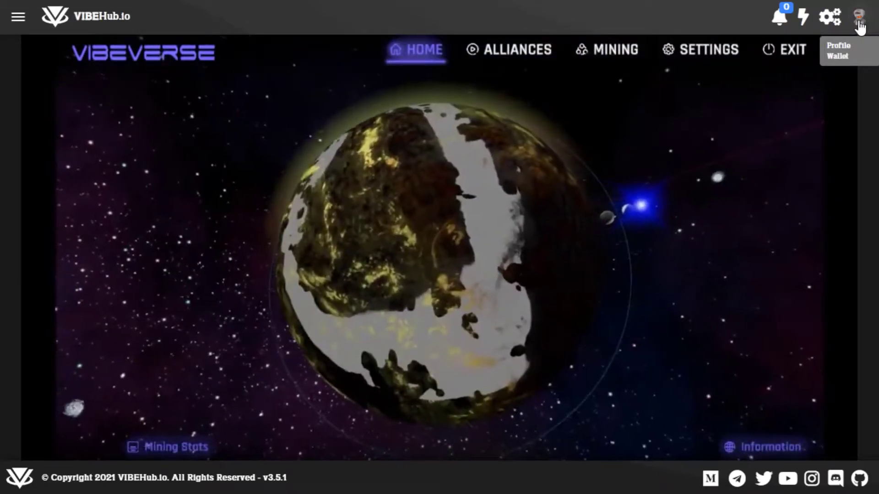
Open the profile and wallet panel listing the VIBE and VIBEREUM balances.
left_click(859, 22)
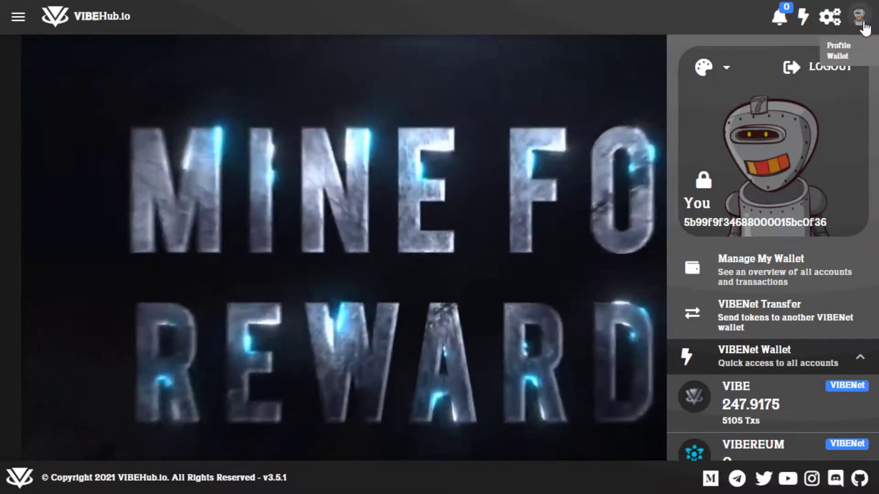
Toggle the wallet panel shut, reopen it, then close it again so the promo video shows.
left_click(862, 25)
left_click(863, 25)
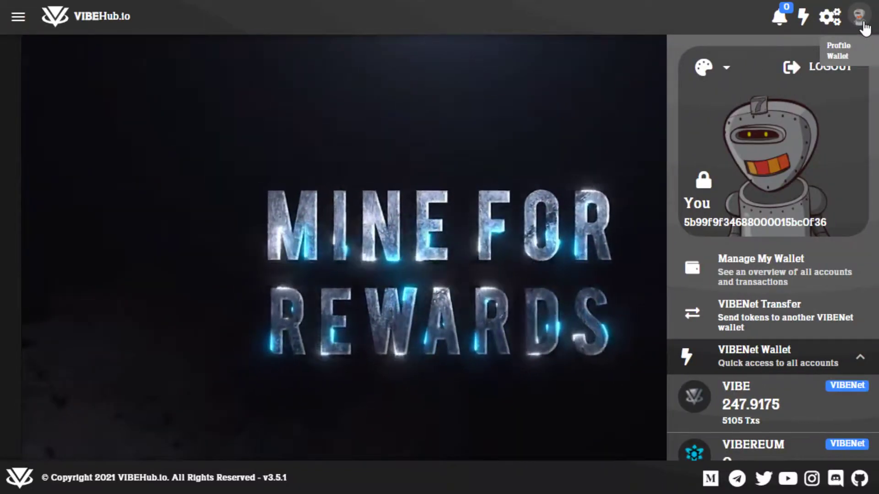
left_click(863, 26)
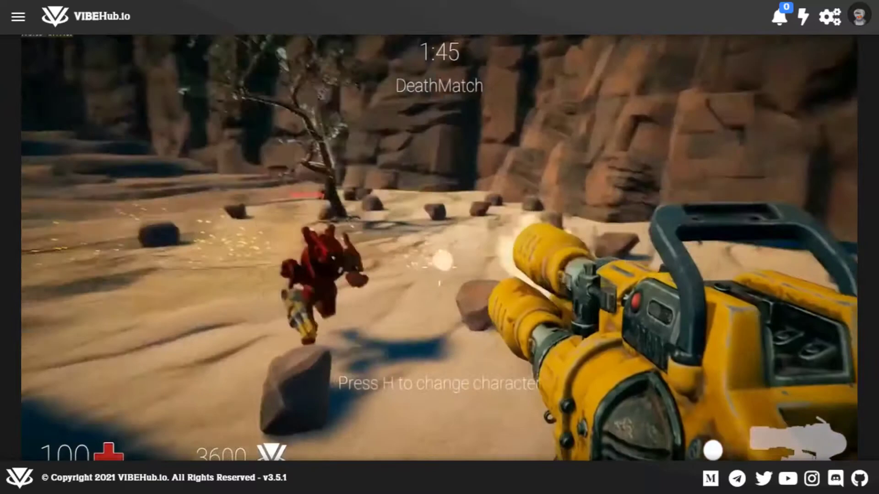
Browse the marketplace, then open the Wallet page listing VIBE, VIBEREUM, ETH, BNB, LINK, NEO and GAS balances.
scroll(439, 247, "down", 10)
scroll(439, 264, "down", 4)
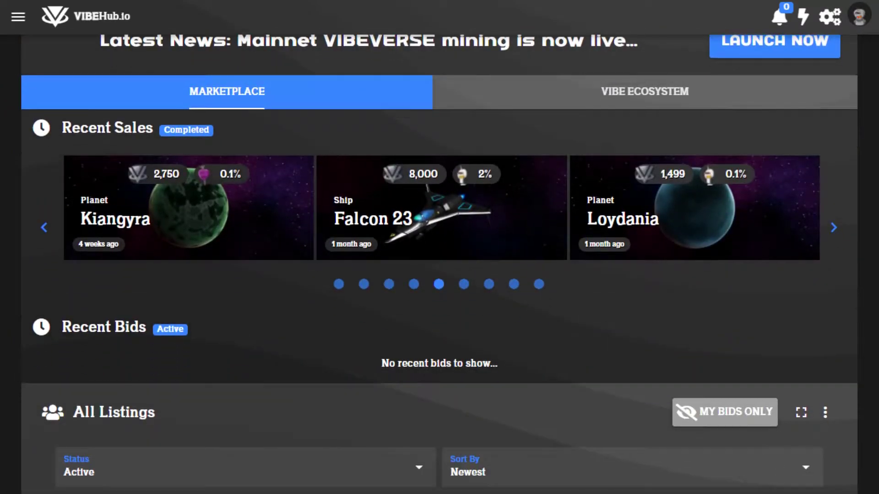
scroll(439, 264, "down", 10)
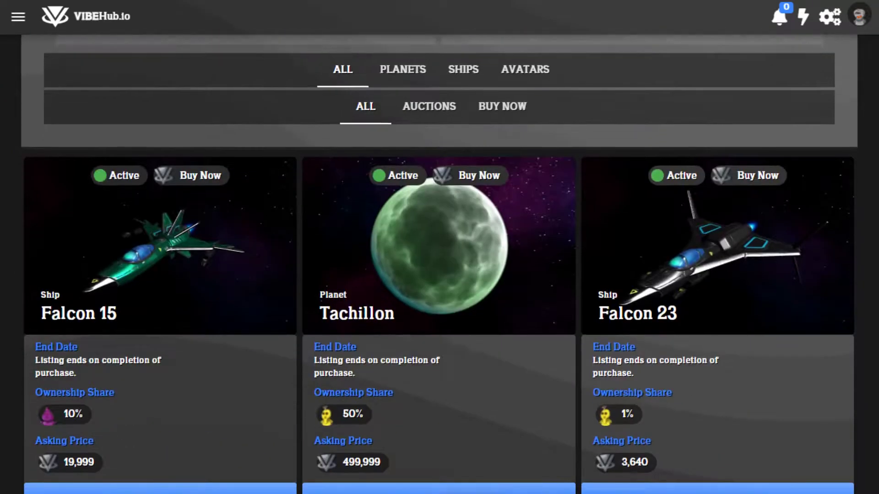
scroll(439, 264, "down", 3)
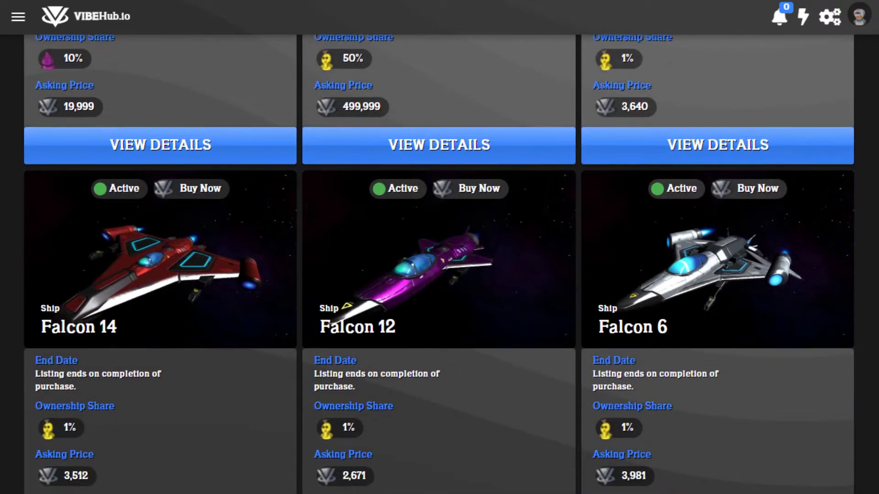
scroll(863, 255, "down", 20)
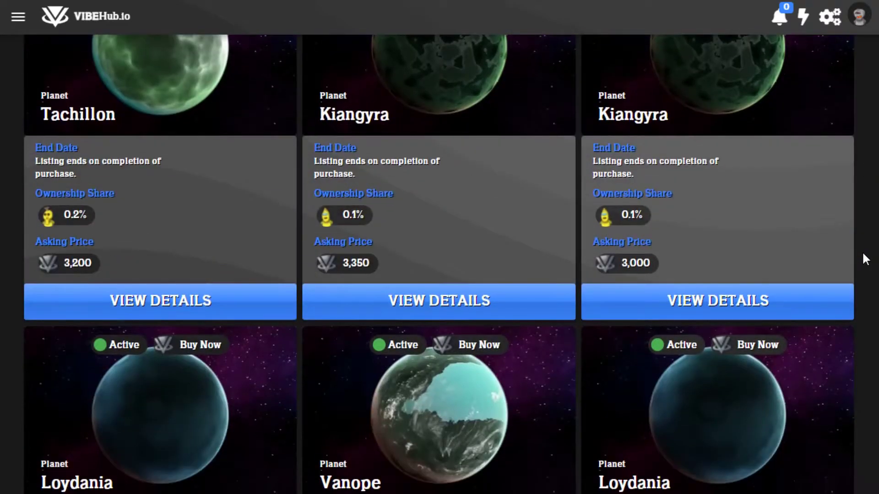
scroll(868, 207, "up", 9)
scroll(868, 207, "up", 20)
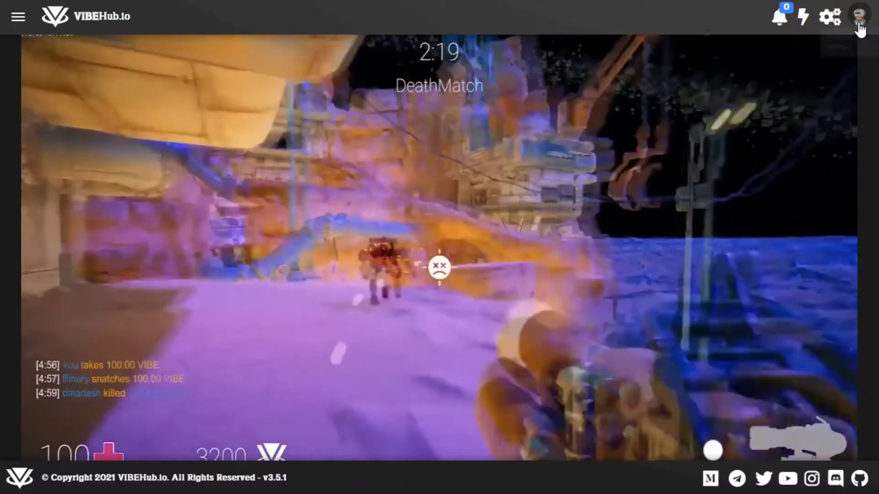
left_click(859, 25)
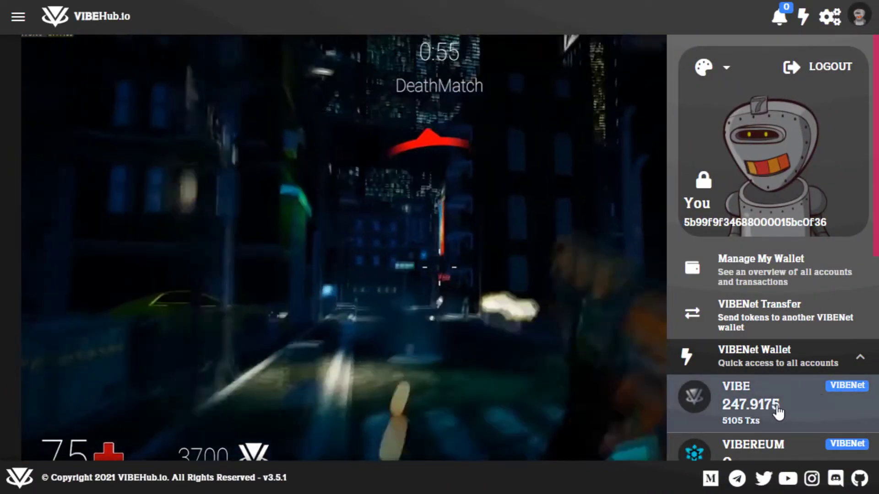
scroll(871, 103, "down", 5)
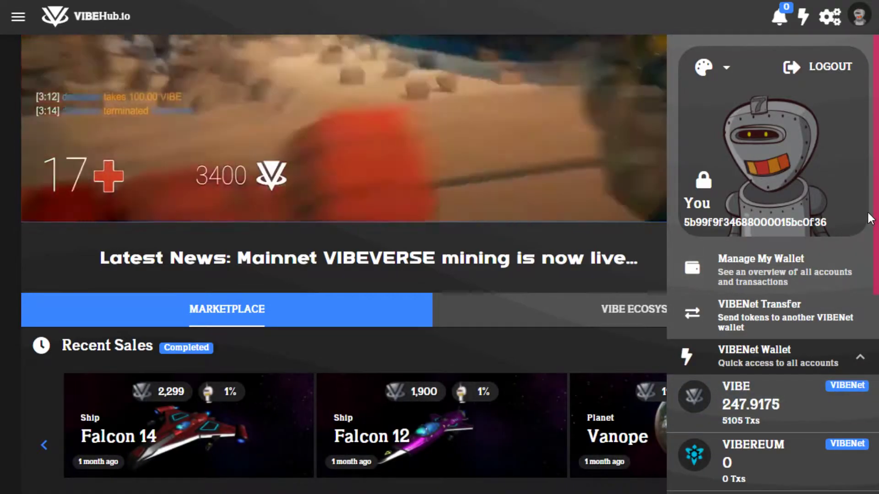
scroll(871, 206, "down", 10)
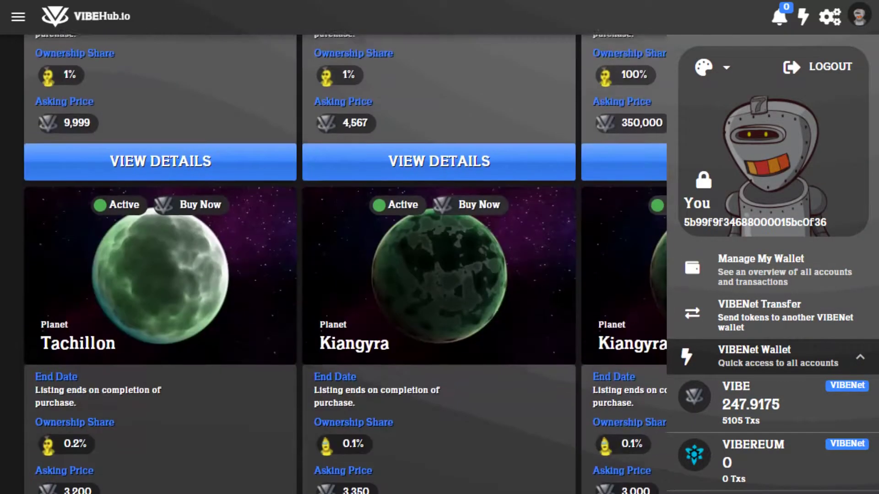
scroll(343, 264, "down", 4)
scroll(875, 390, "down", 6)
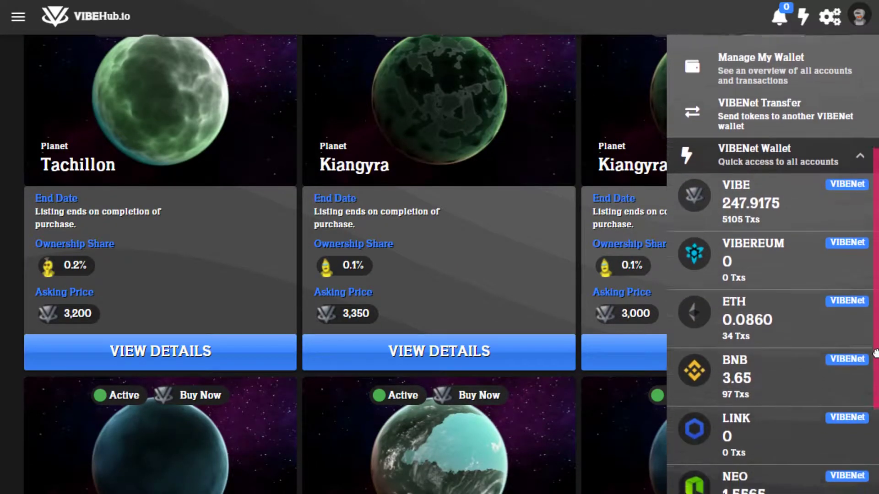
scroll(875, 389, "up", 5)
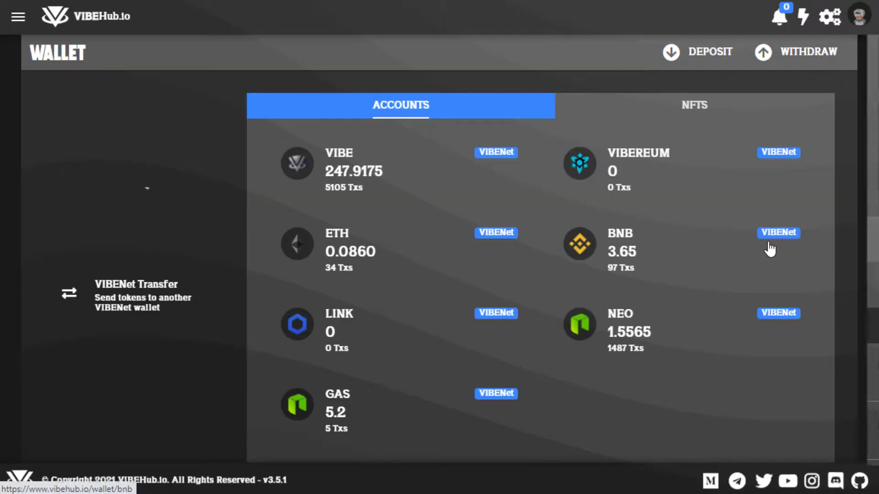
Check the NFTs tab, return to Accounts, and bring up the Featured Apps menu.
left_click(728, 114)
left_click(430, 114)
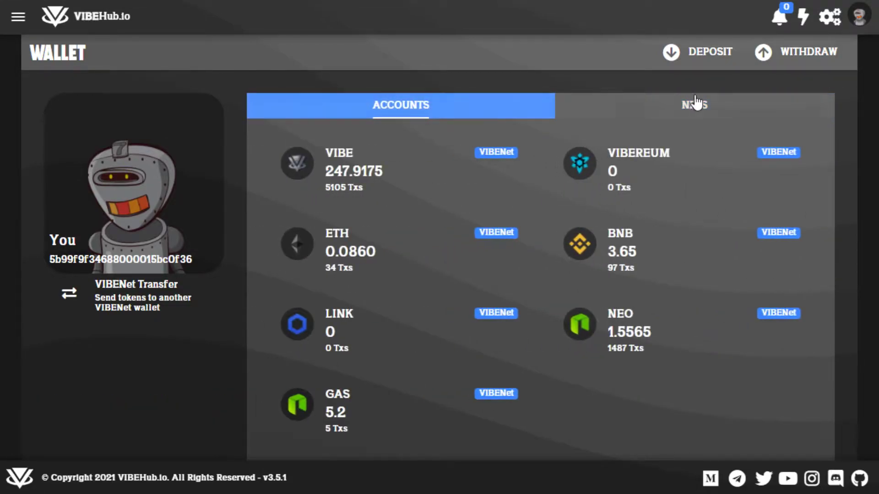
scroll(439, 249, "down", 1)
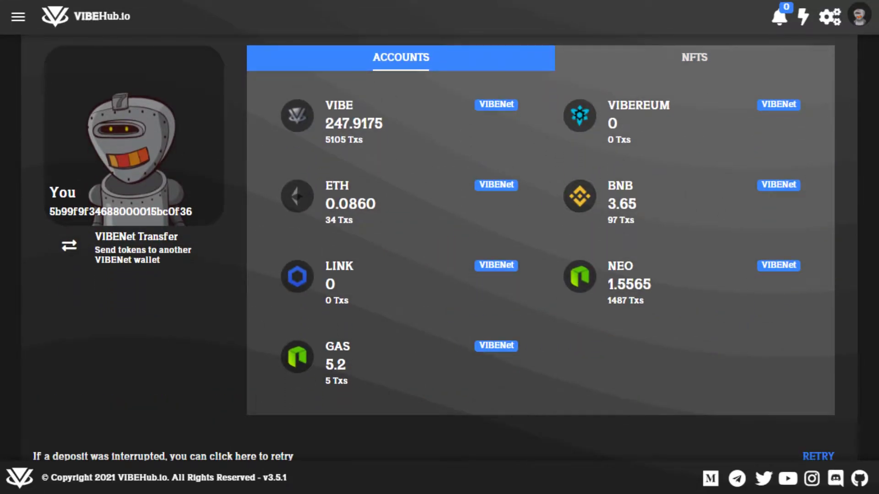
scroll(440, 236, "up", 1)
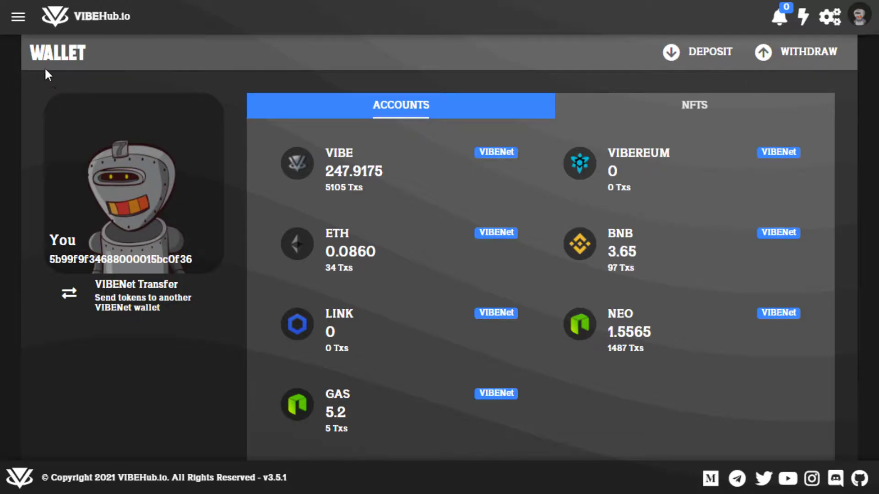
left_click(17, 19)
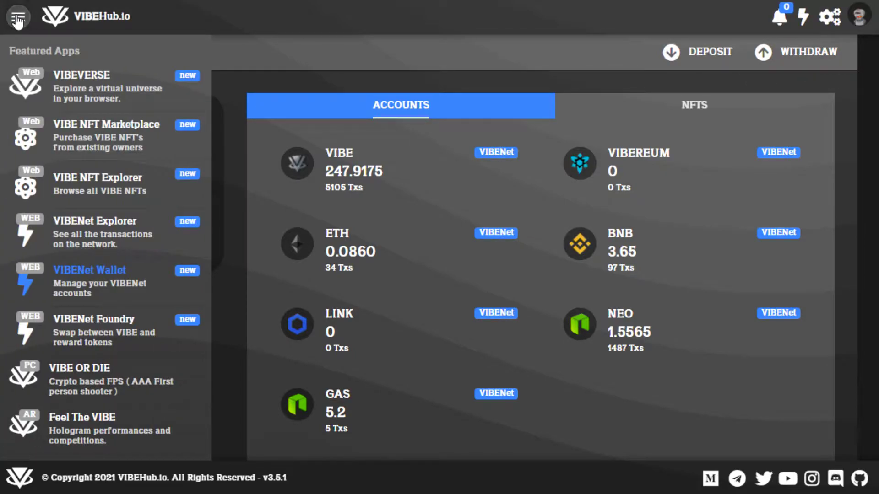
Open VIBENet Foundry from Featured Apps to reach the VIBE-to-VIBEREUM swap page.
left_click(10, 21)
left_click(10, 21)
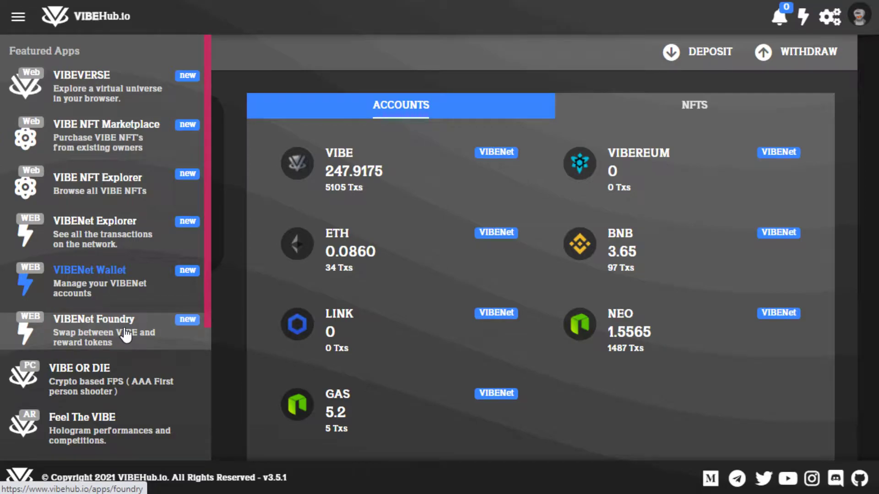
left_click(126, 335)
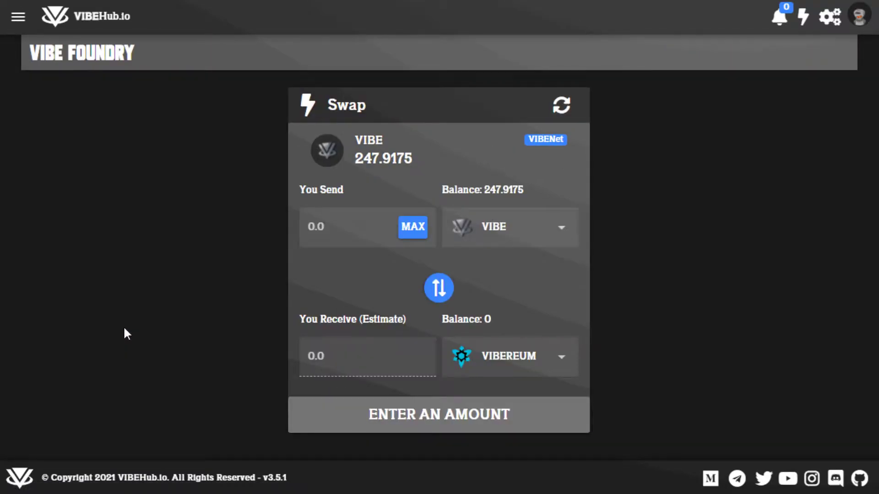
scroll(439, 247, "down", 5)
scroll(439, 247, "up", 4)
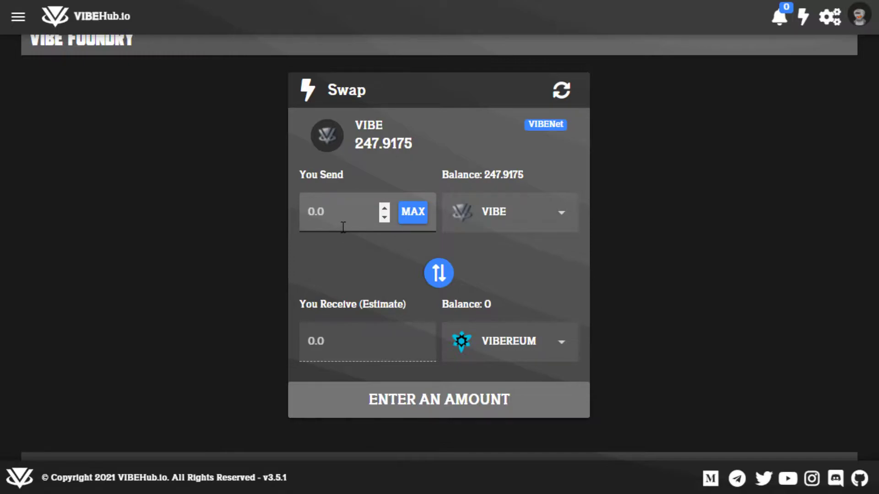
Enter 25 VIBE to send and request the swap for about 30.8548 VIBEREUM.
type("25")
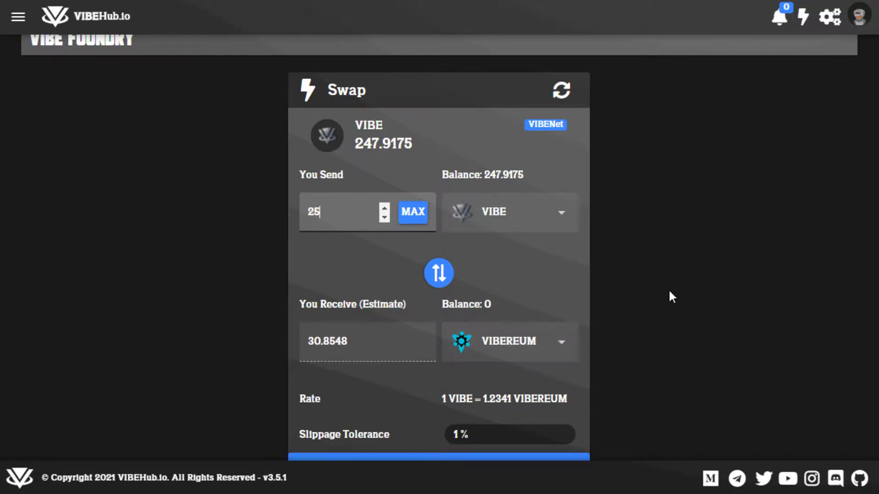
scroll(438, 247, "down", 2)
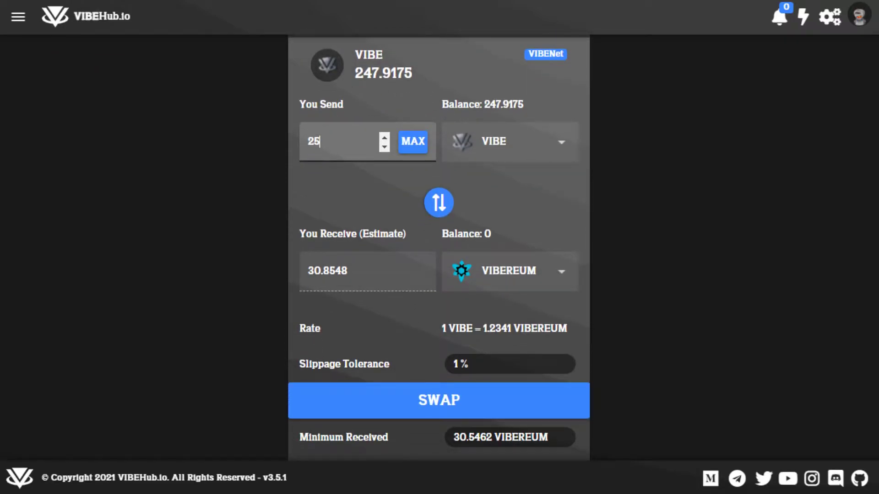
type("5")
scroll(598, 210, "down", 3)
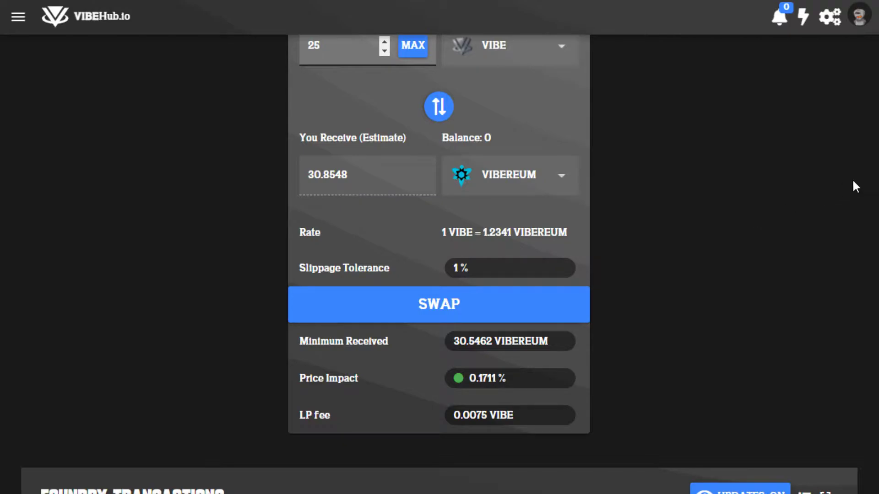
scroll(438, 247, "down", 4)
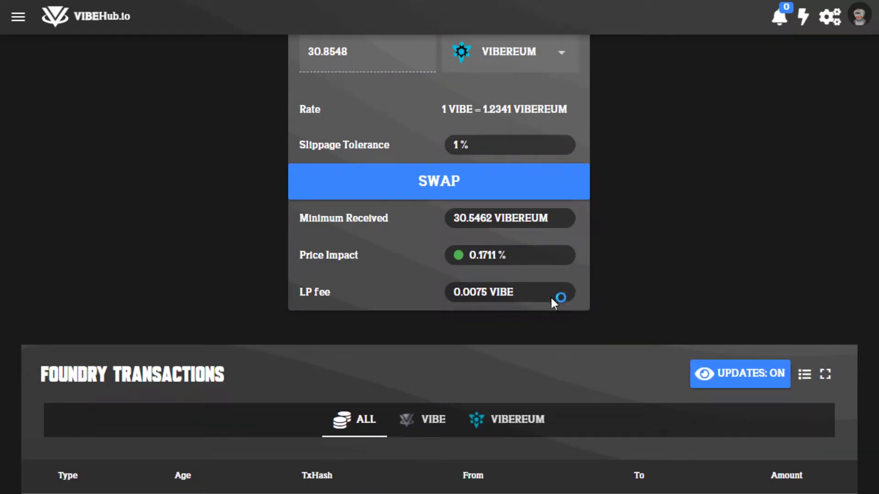
left_click(446, 184)
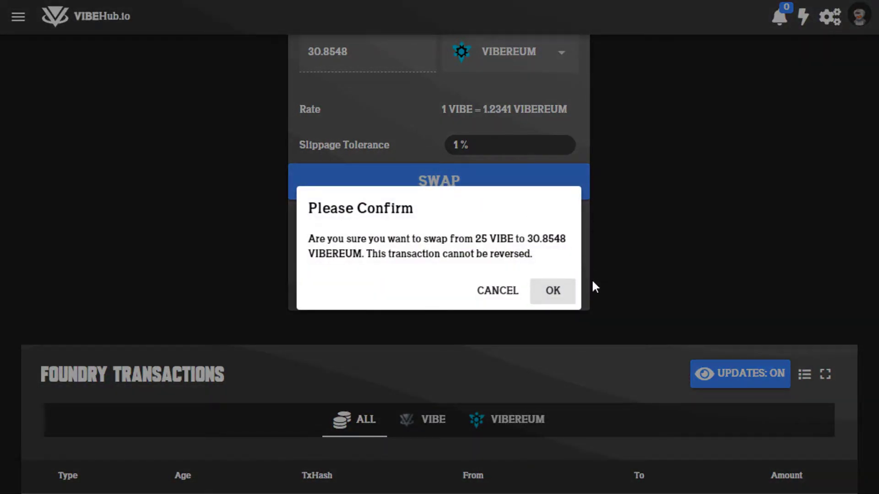
Confirm the 25 VIBE swap and bring up the wallet panel to check balances.
left_click(552, 291)
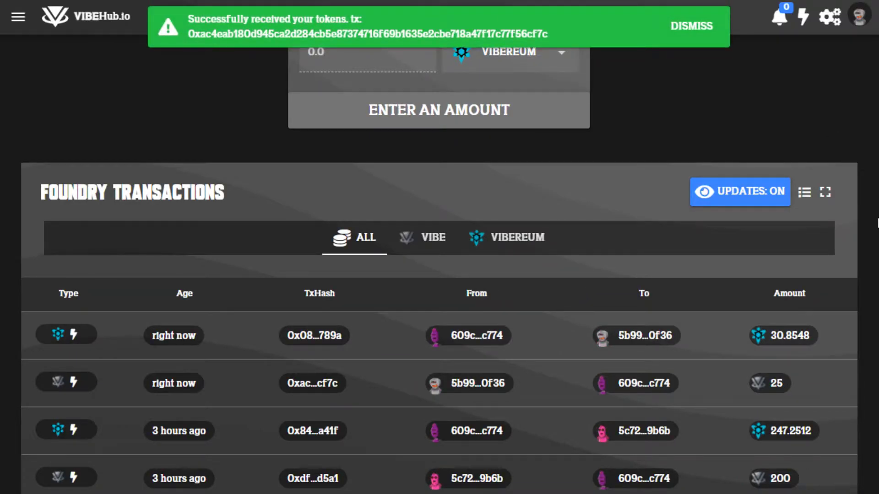
scroll(439, 247, "up", 6)
left_click(859, 16)
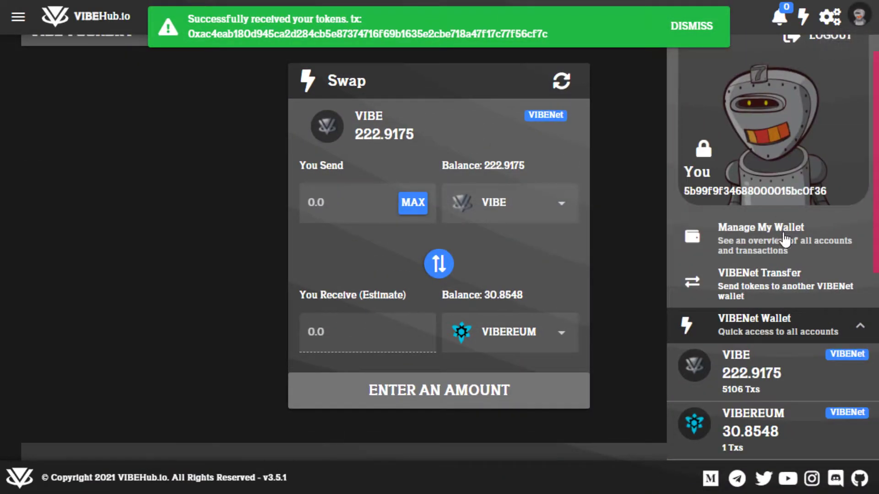
Review the Wallet's transaction and account lists showing VIBE 222.9175 and VIBEREUM 30.8548.
left_click(789, 246)
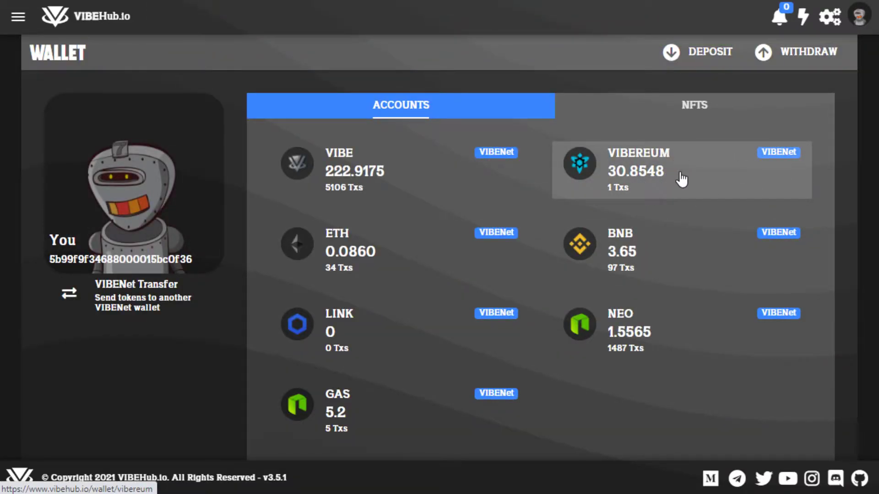
scroll(440, 247, "down", 1)
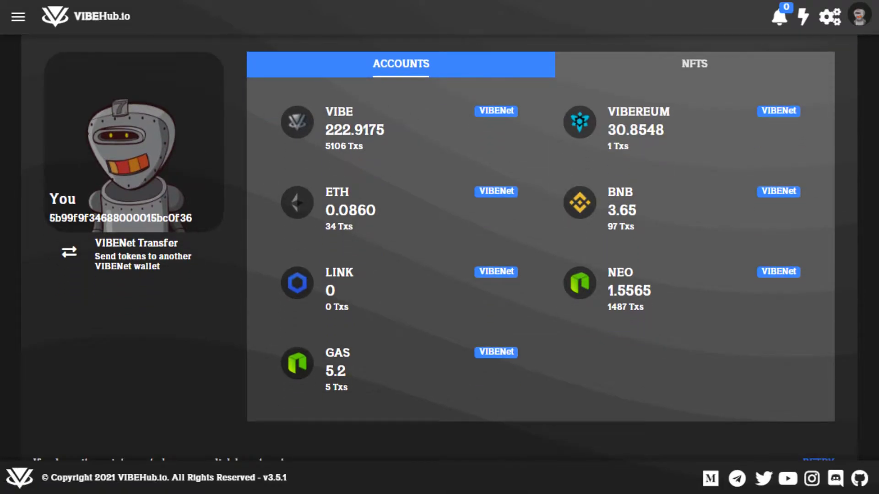
scroll(439, 247, "up", 1)
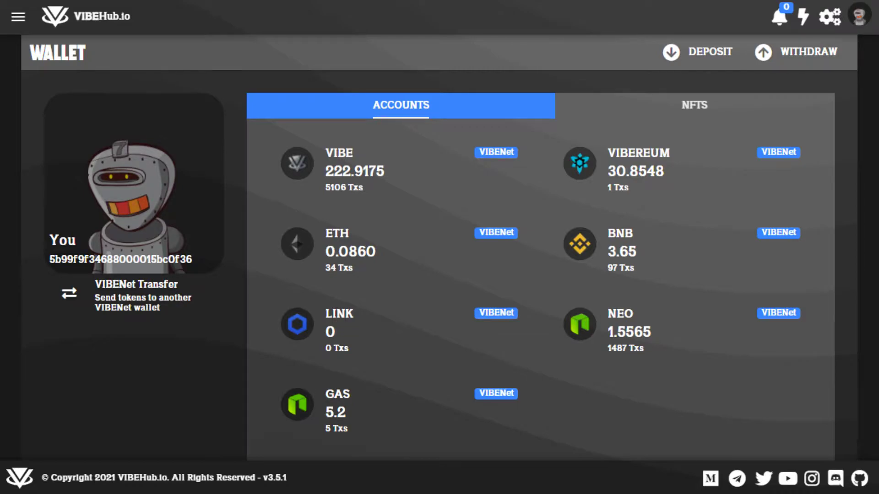
left_click(20, 22)
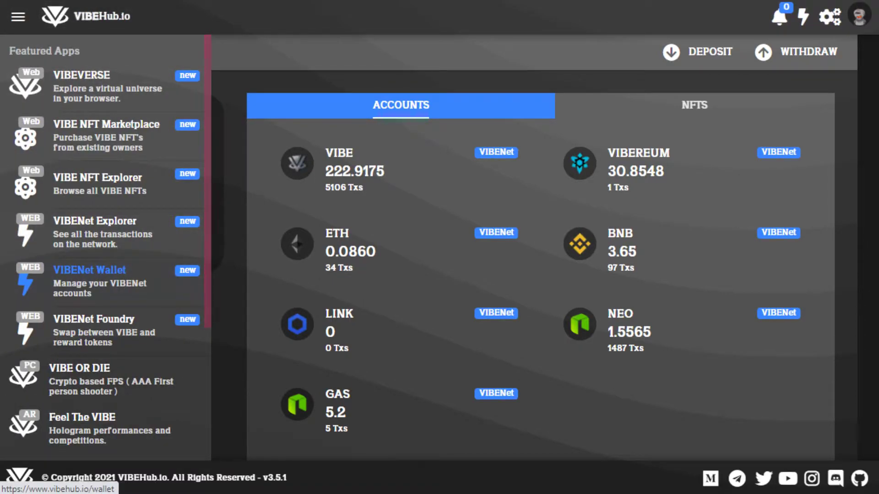
scroll(531, 261, "down", 9)
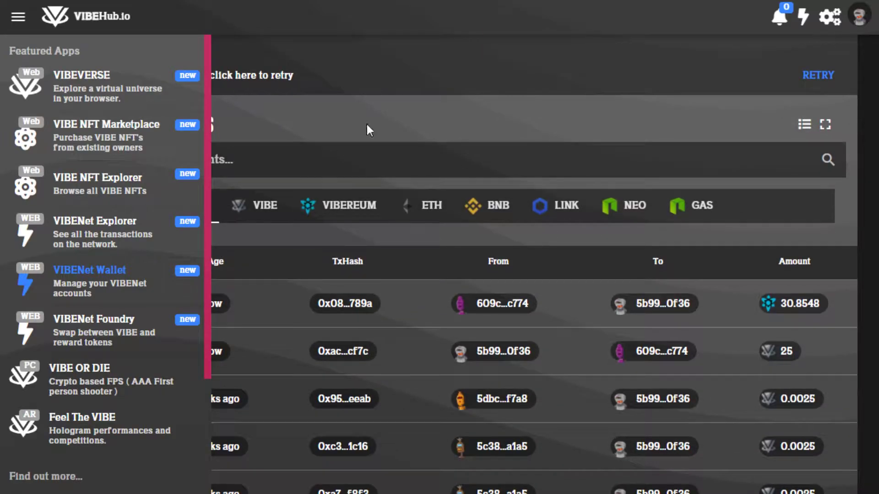
left_click(18, 17)
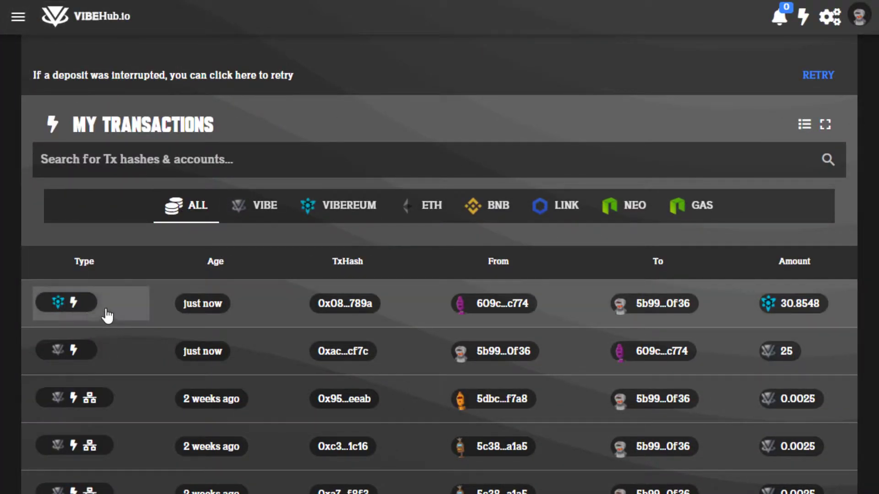
scroll(440, 275, "down", 2)
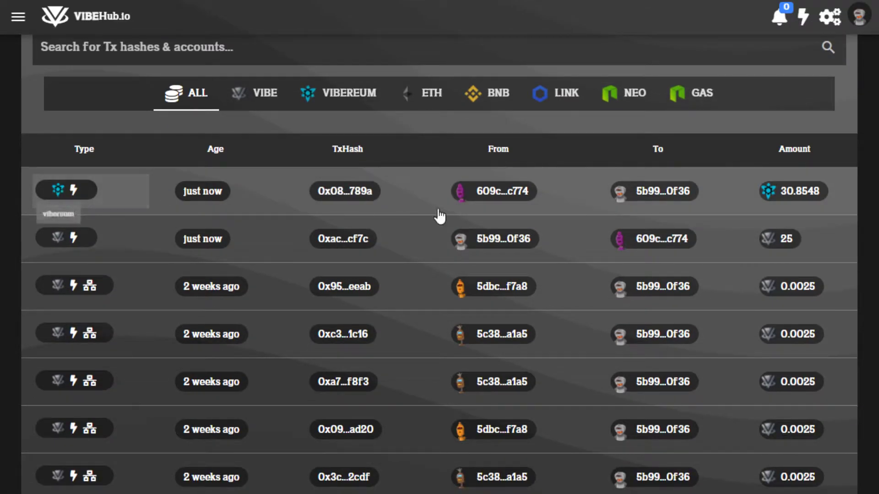
scroll(163, 257, "up", 1)
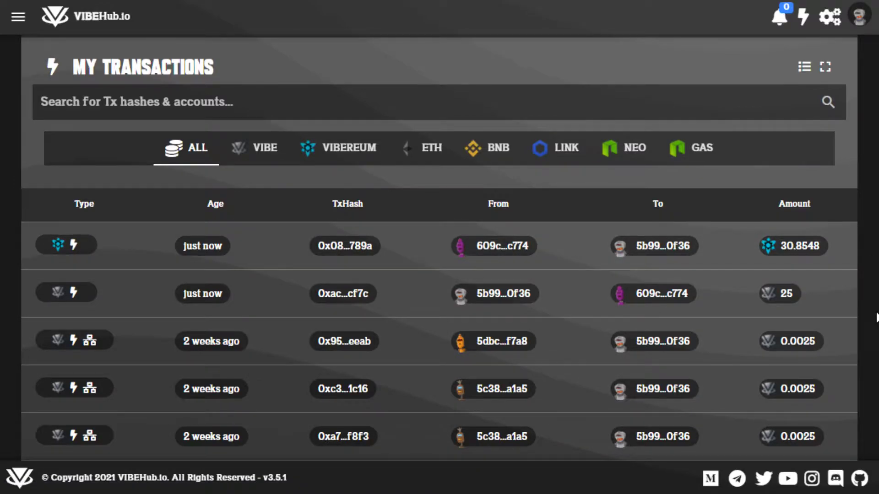
scroll(801, 107, "up", 8)
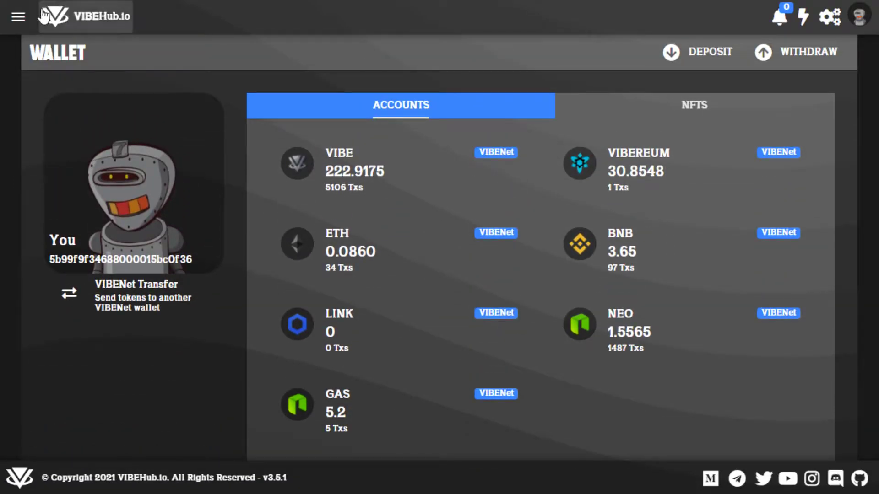
Return to the VIBEHub home page and use LAUNCH NOW on the latest news announcement.
left_click(77, 29)
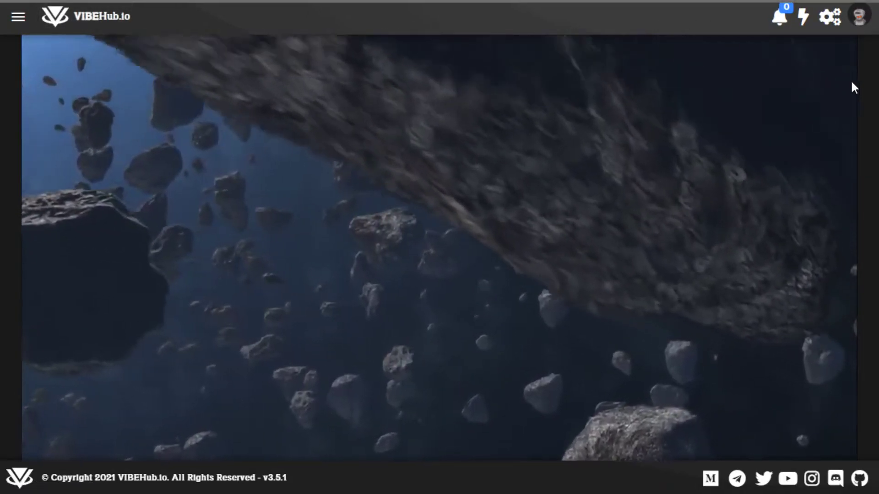
scroll(850, 80, "down", 10)
scroll(769, 193, "up", 10)
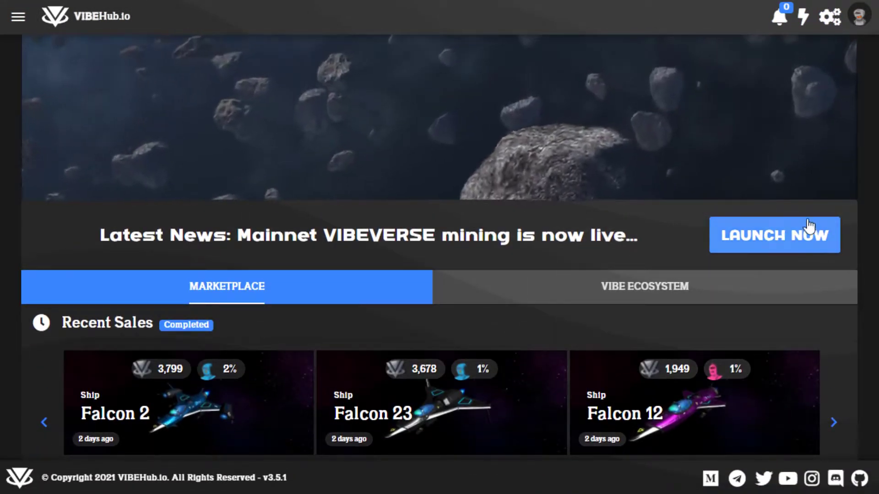
left_click(809, 226)
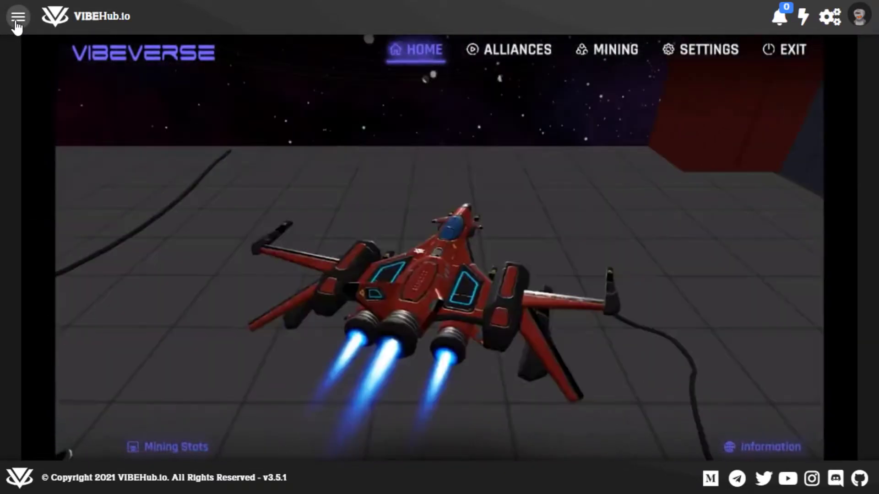
Open VIBEVERSE from Featured Apps, choose PLAY NOW and agree to the beta disclaimer.
left_click(18, 18)
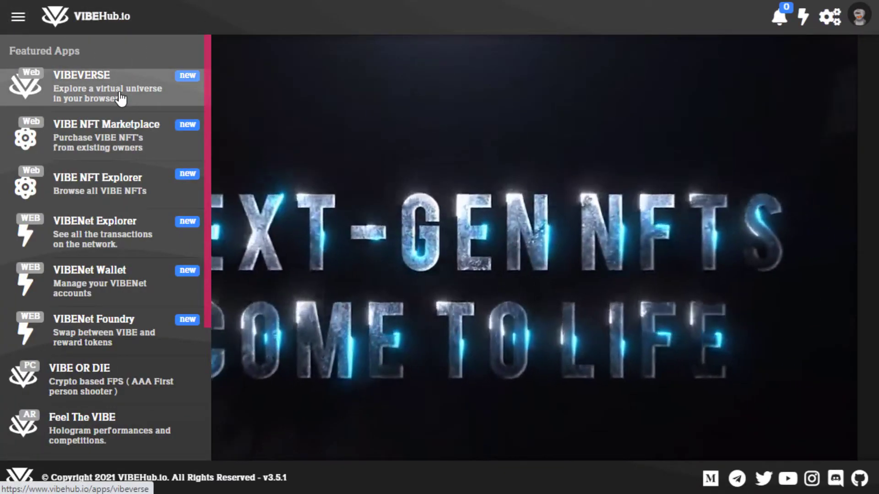
left_click(120, 97)
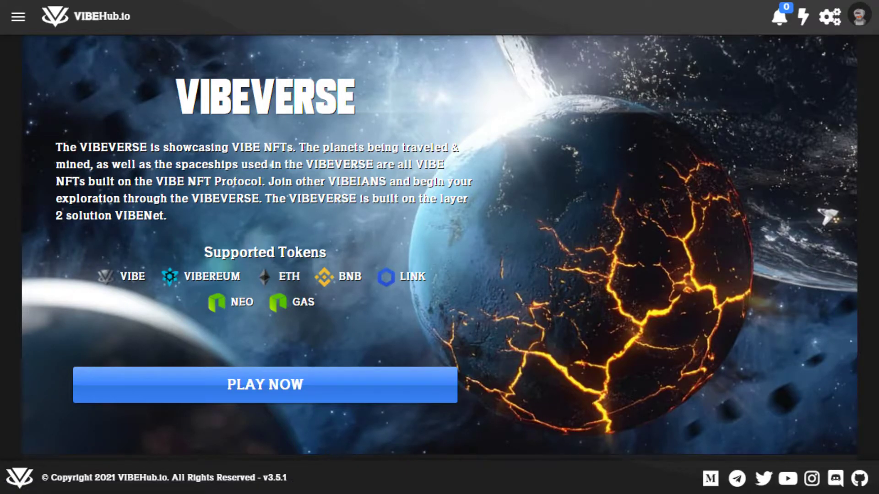
left_click(290, 387)
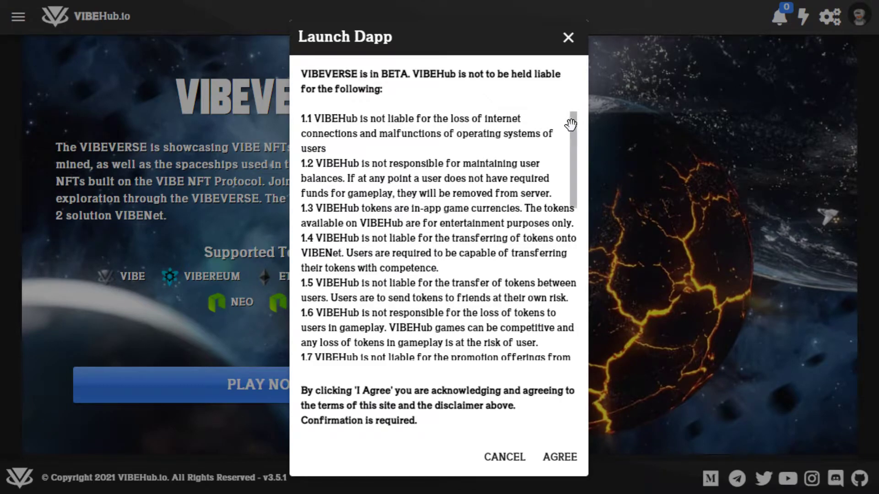
left_click_drag(571, 124, 572, 275)
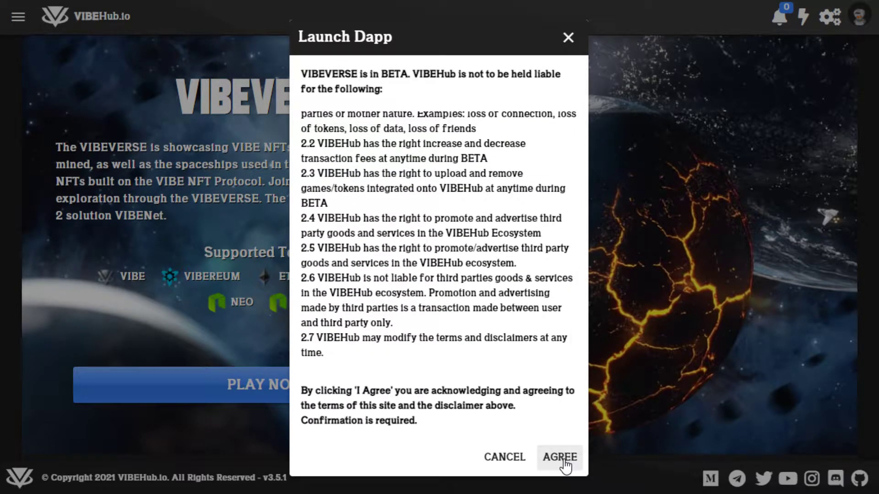
left_click(560, 458)
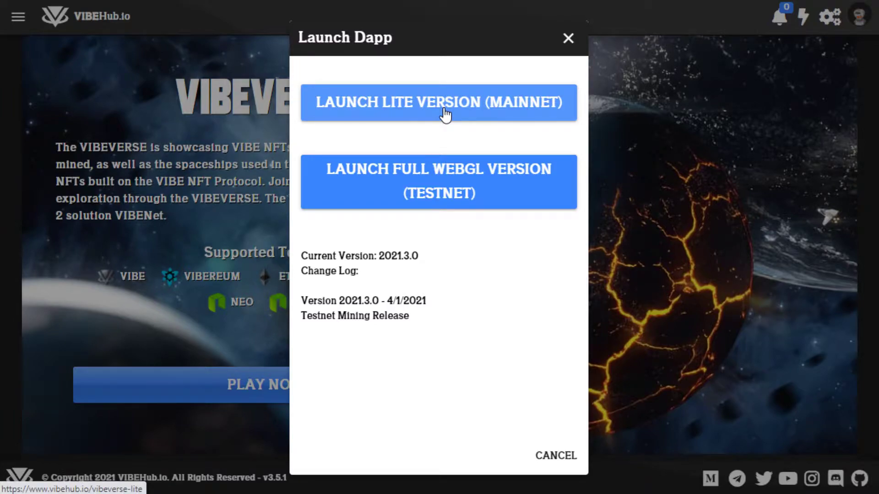
left_click(445, 115)
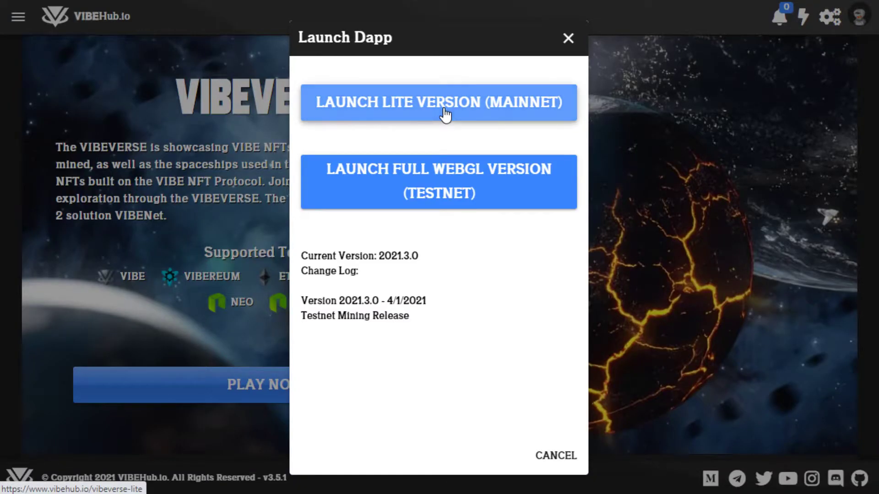
Launch the VIBEVERSE Lite (Mainnet) version from the Launch Dapp dialog.
left_click(444, 110)
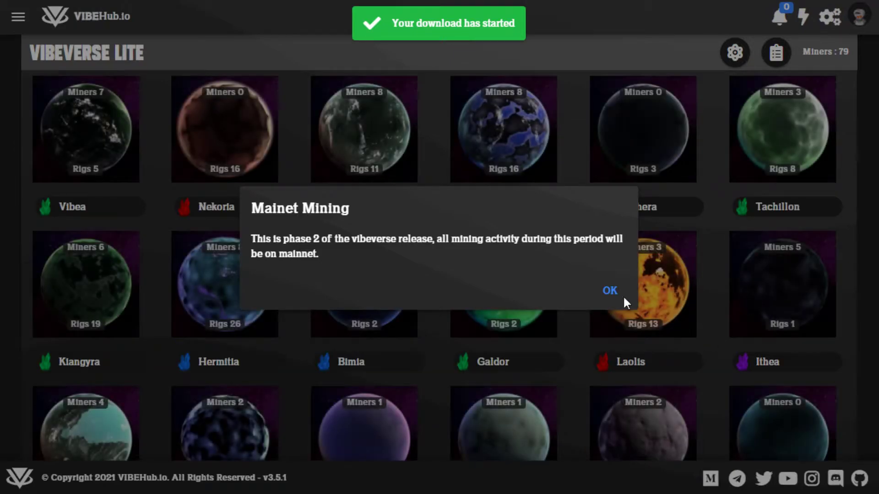
Dismiss the Mainnet Mining notice and review the planet grid and the 30.8548 VIBEREUM balance.
left_click(610, 291)
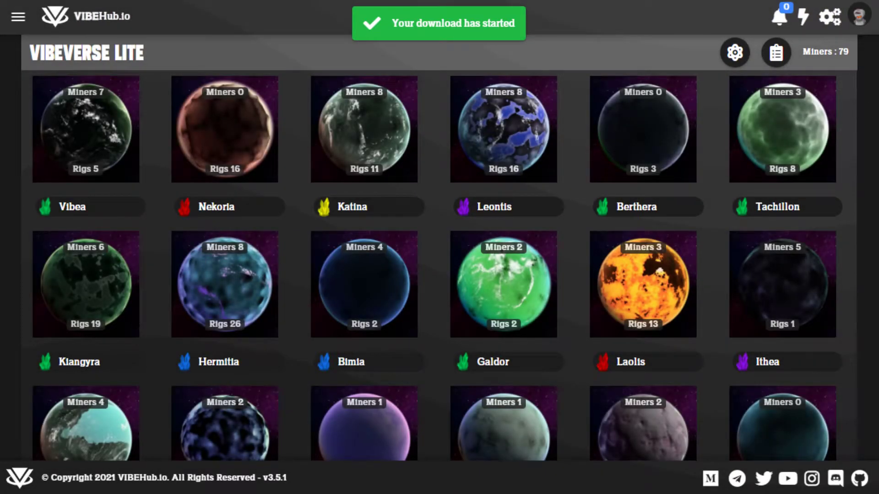
scroll(440, 247, "down", 2)
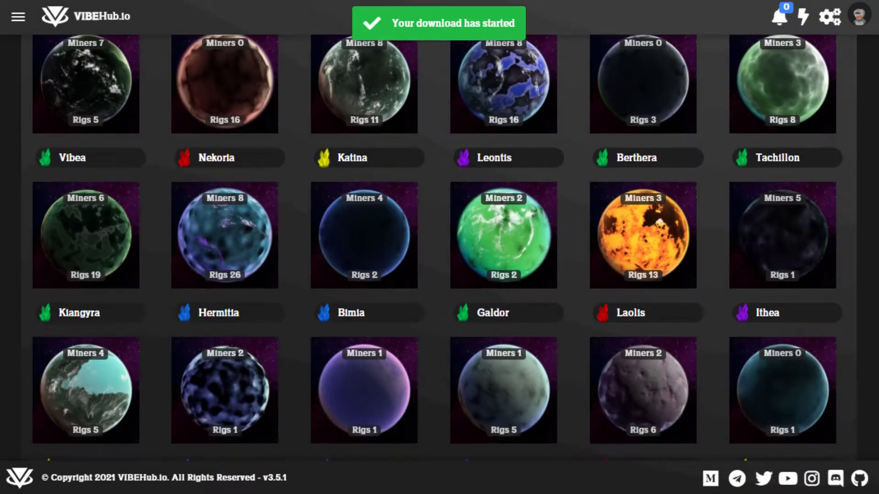
scroll(439, 248, "up", 1)
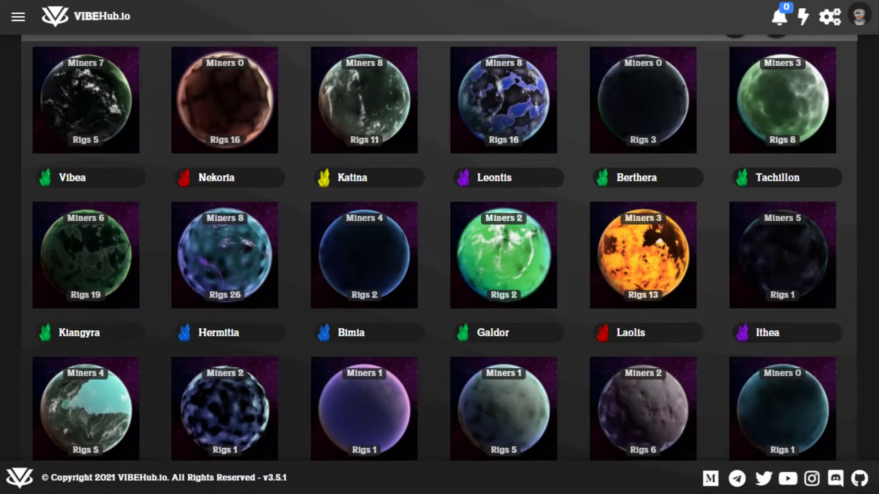
scroll(440, 247, "down", 3)
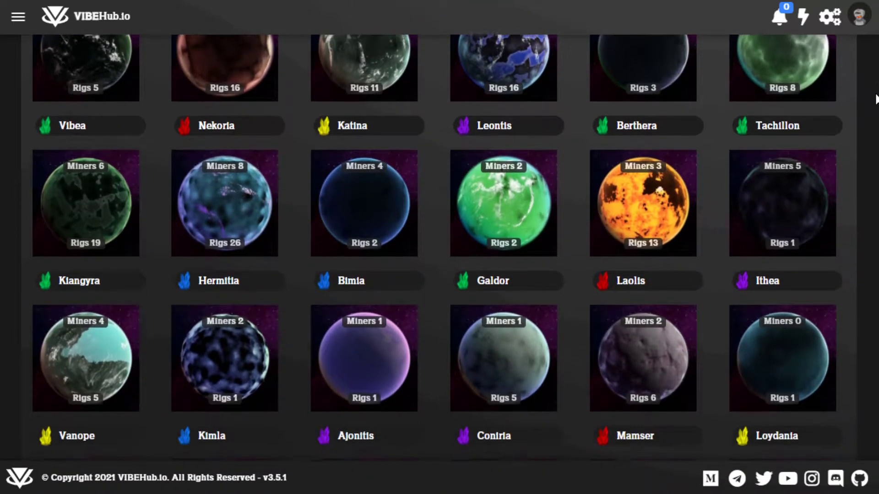
scroll(875, 203, "down", 3)
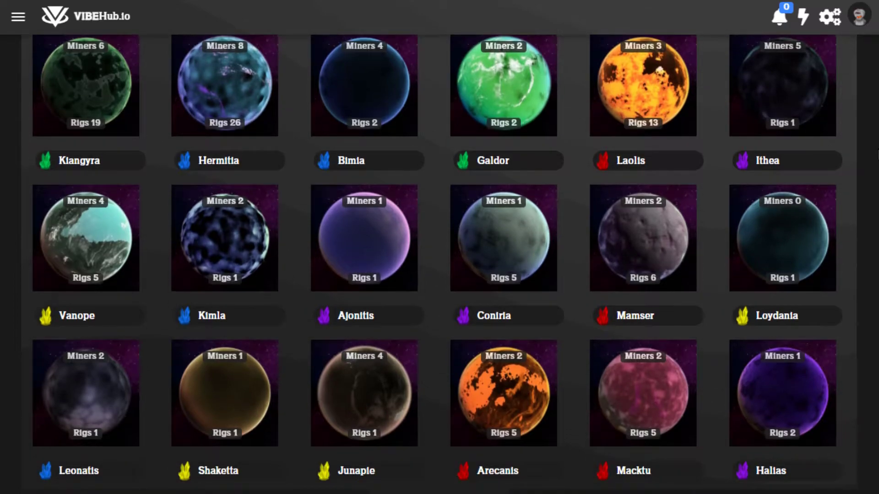
scroll(869, 247, "down", 5)
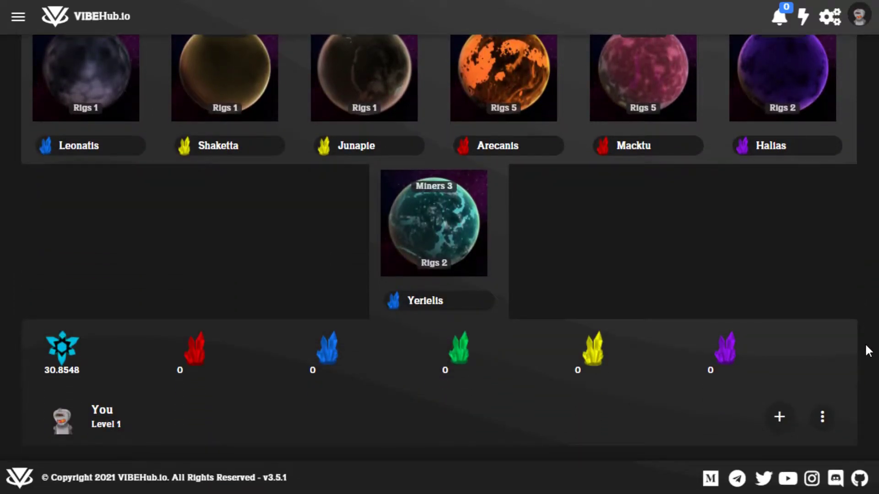
scroll(751, 419, "up", 10)
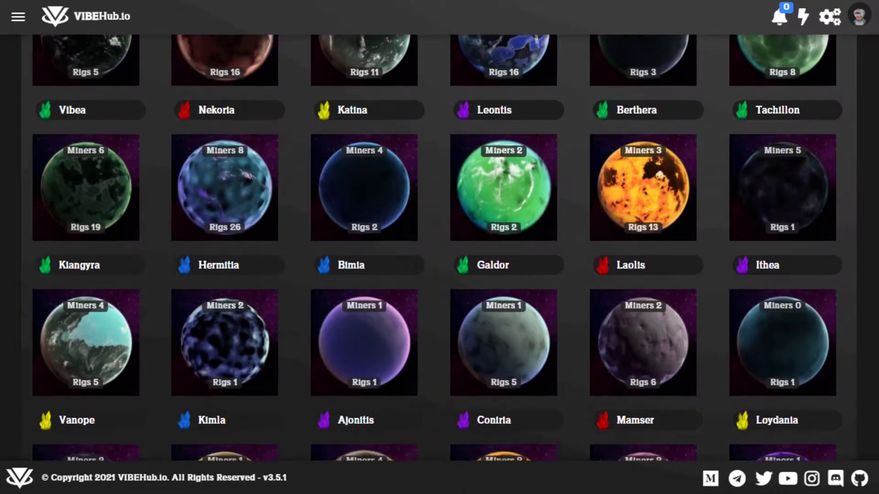
scroll(750, 418, "down", 10)
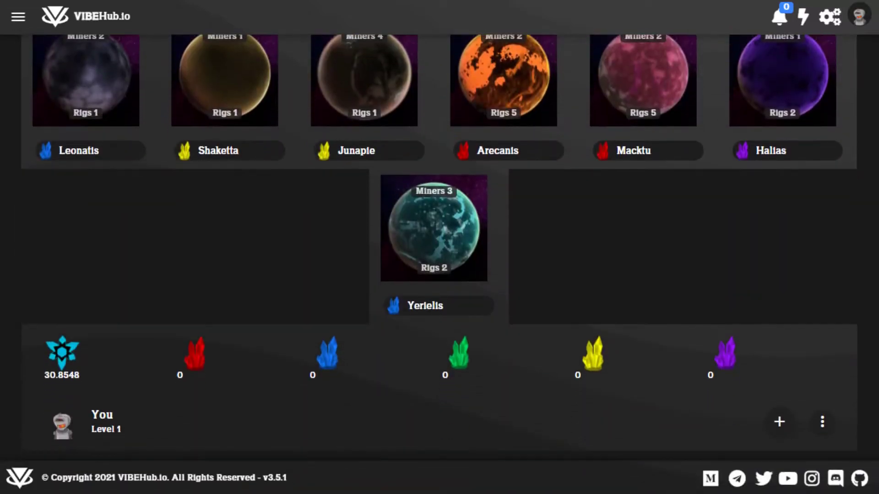
Add a Falcon 1 ship with a 1-day rental period and purchase it for 0.1 VIBEREUM.
left_click(780, 420)
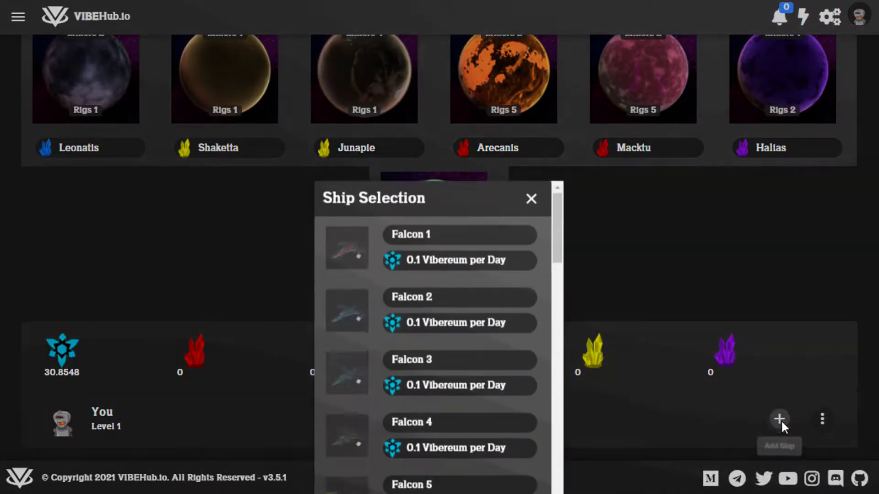
mouse_move(554, 108)
left_mouse_down()
mouse_move(556, 227)
mouse_move(543, 288)
mouse_move(556, 109)
left_mouse_up()
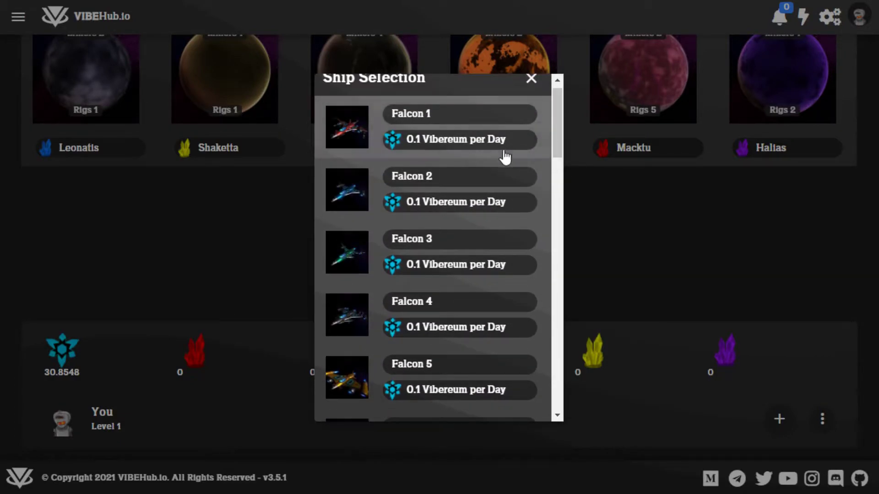
left_click(446, 125)
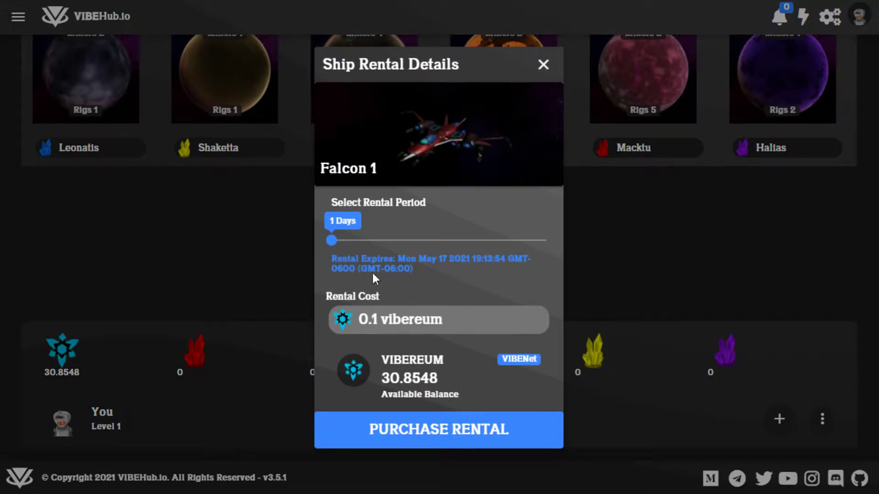
left_click_drag(340, 244, 554, 235)
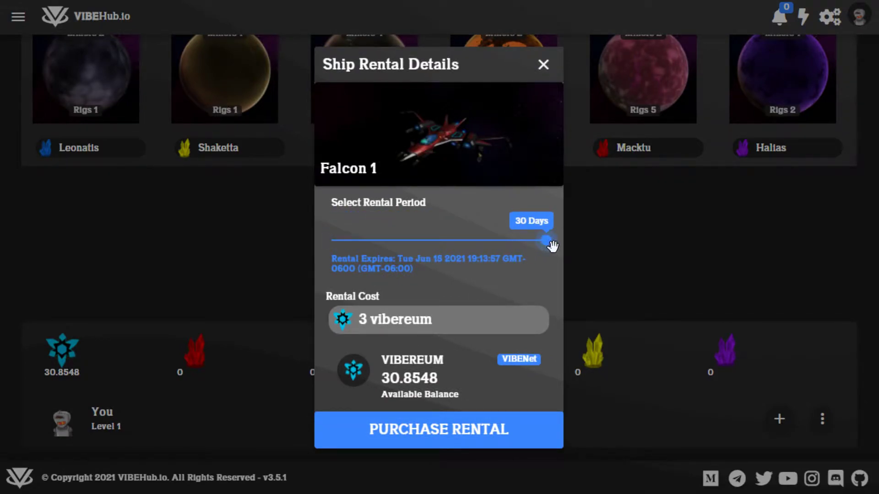
left_click_drag(475, 242, 293, 222)
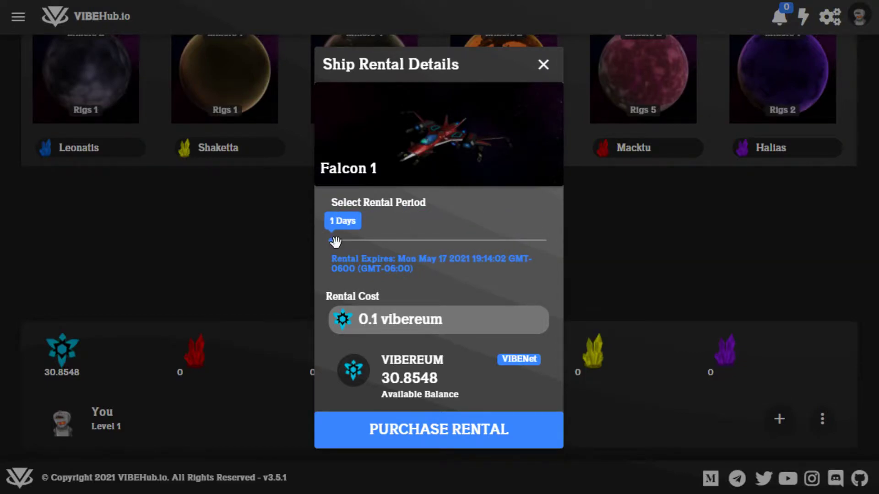
left_click(462, 435)
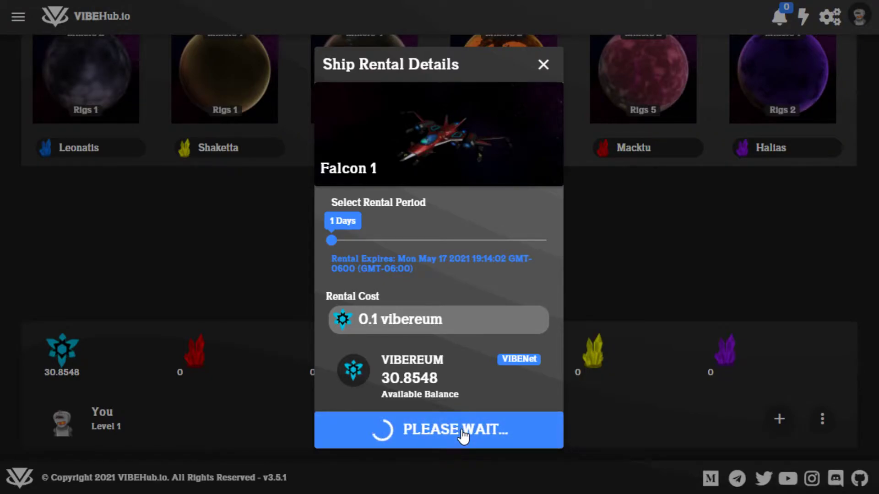